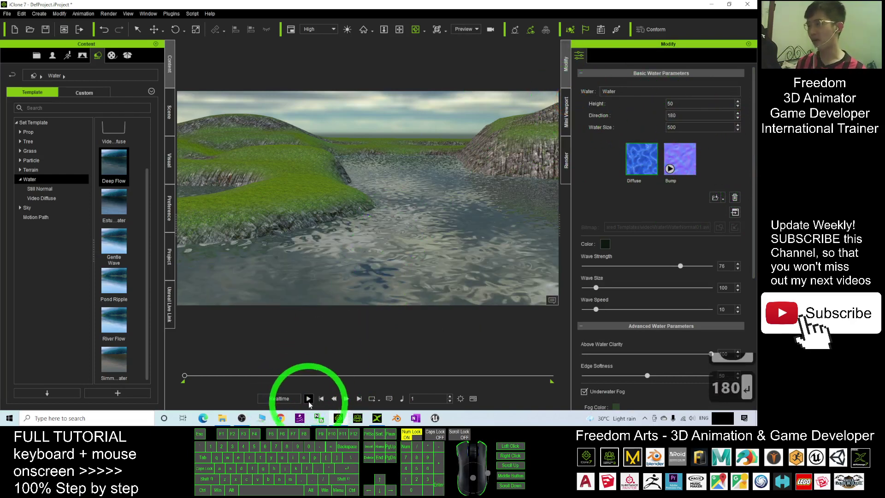
- Play the animation to check the water flow from a close view of the riverbank and return to the first frame
key(c)
drag(282, 216, 459, 318)
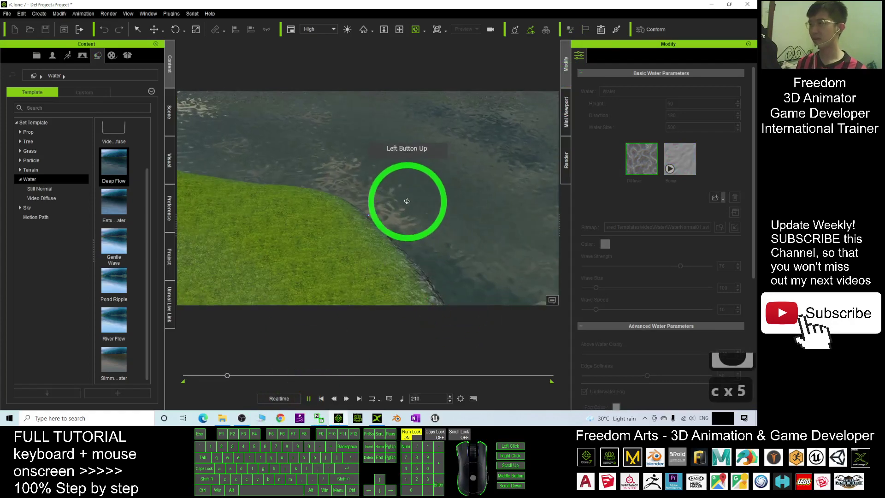
middle_drag(407, 201, 412, 201)
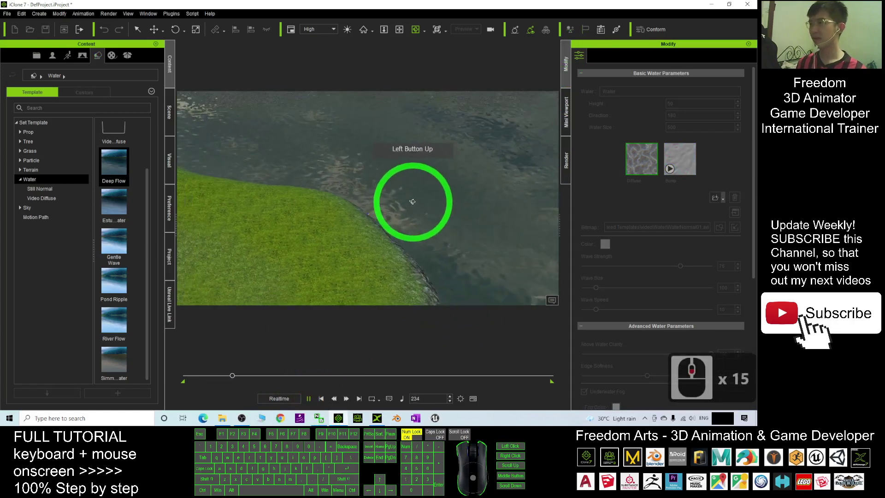
click(321, 399)
- Set the water direction to 0 and preview the flow, returning playback to the start
click(674, 115)
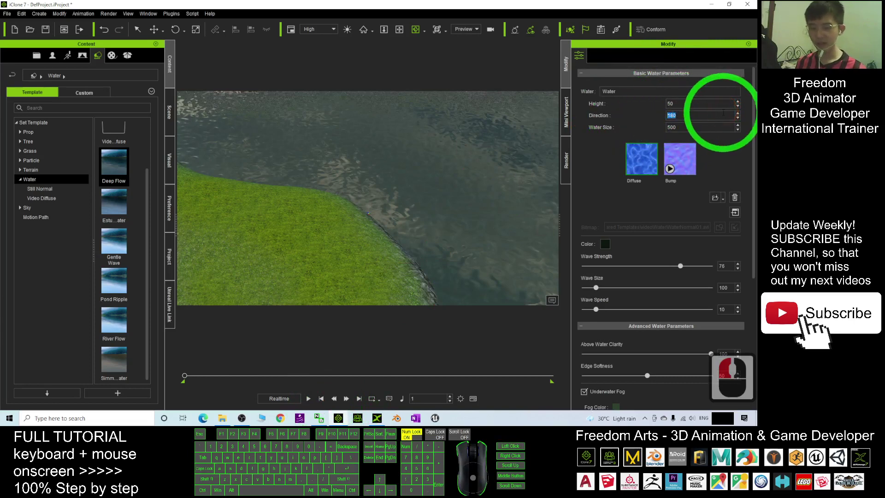
text(0)
key(Return)
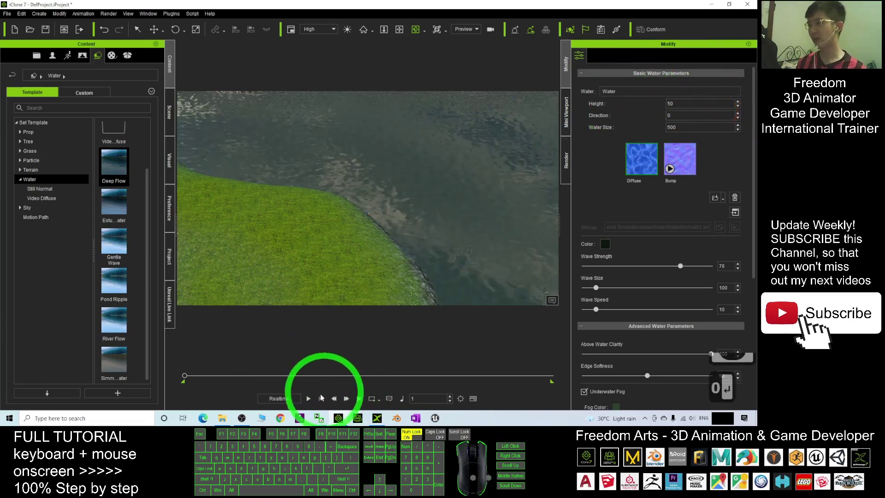
click(309, 398)
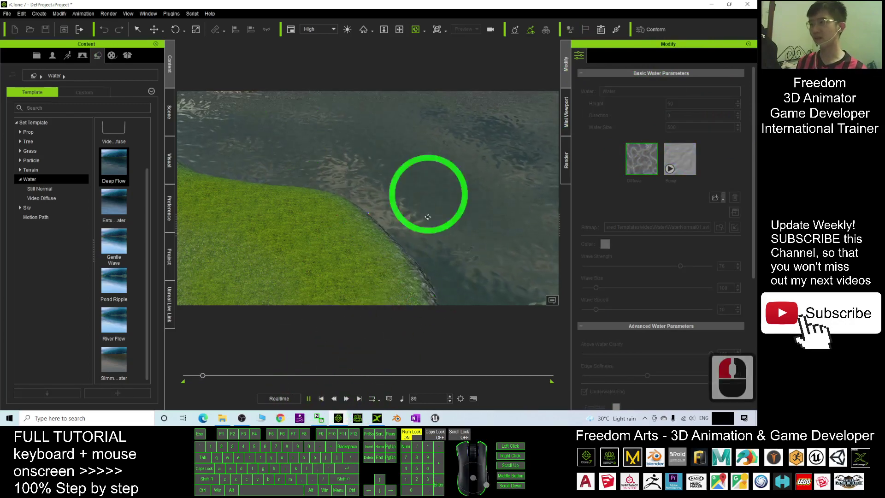
drag(443, 214, 311, 154)
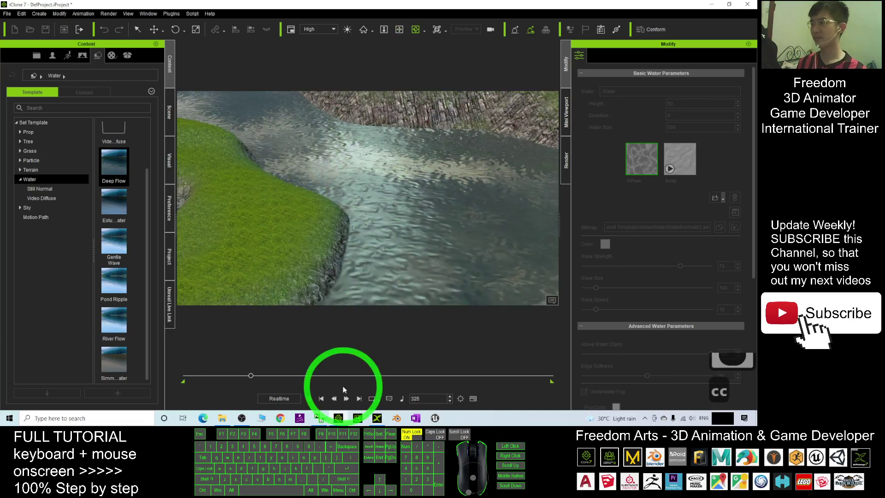
click(321, 398)
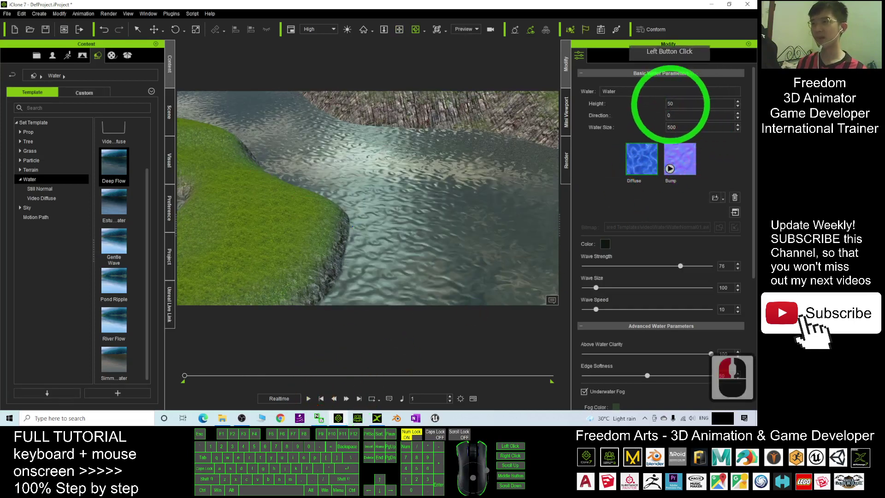
- Set the water direction to 270 and preview the flow, returning playback to the start
click(671, 115)
text(270)
key(Return)
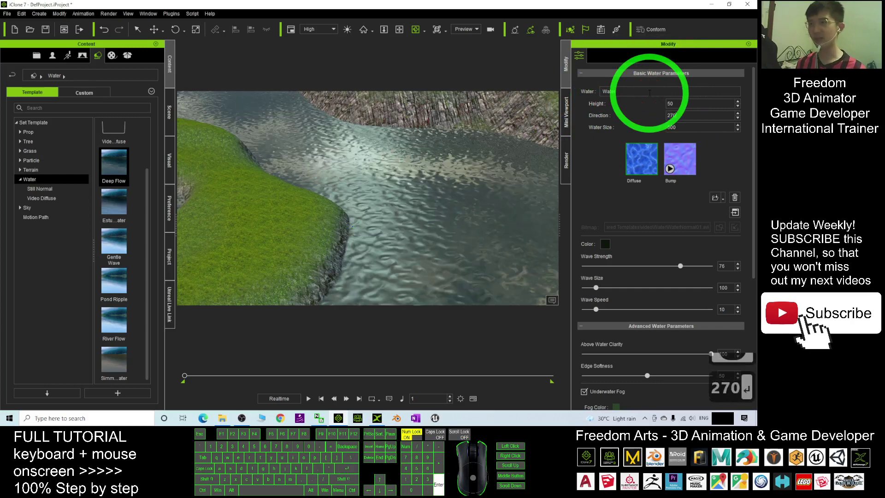
click(309, 398)
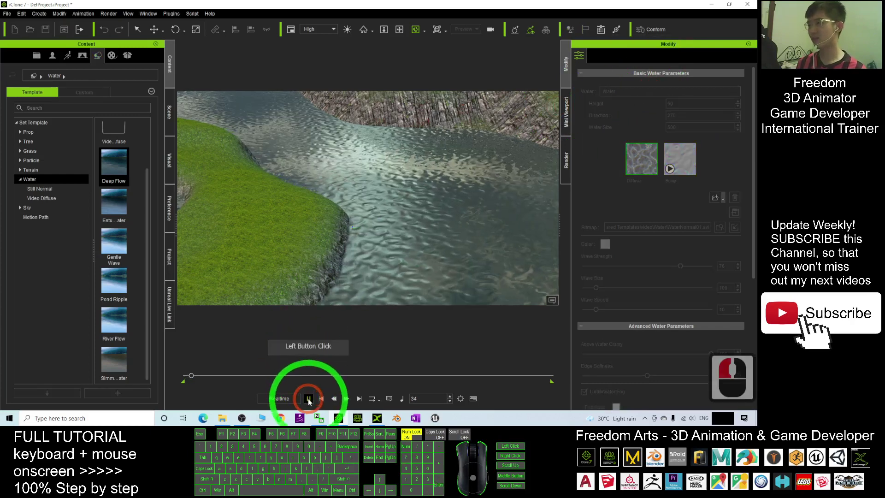
click(322, 399)
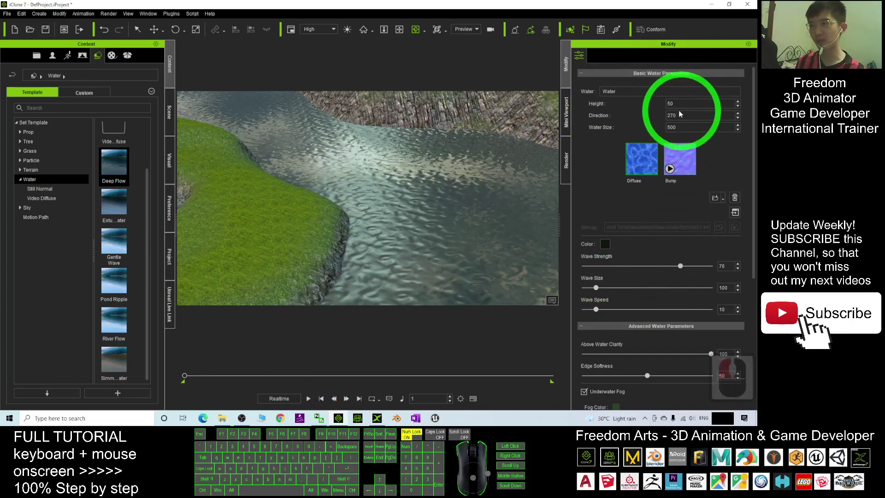
- Set the water height to -200
drag(679, 104, 573, 99)
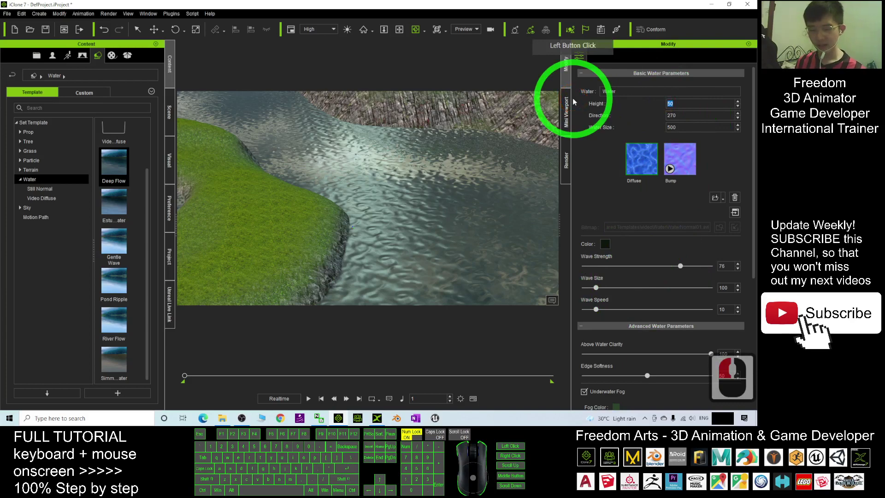
text(-200)
key(Return)
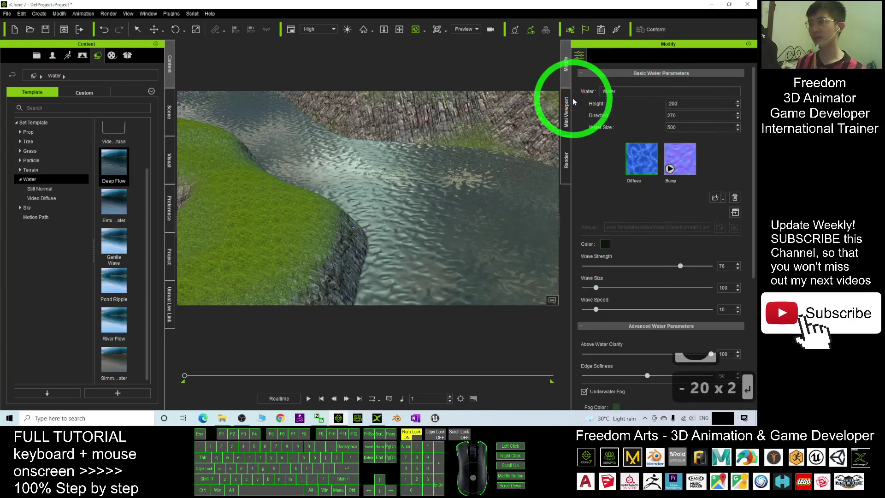
- Inspect the lowered water level along the river, cliffs and grassy banks from several angles
scroll(450, 195, down, 8)
key(x)
drag(409, 199, 404, 263)
key(c)
drag(377, 157, 413, 252)
drag(370, 137, 351, 190)
scroll(375, 208, down, 20)
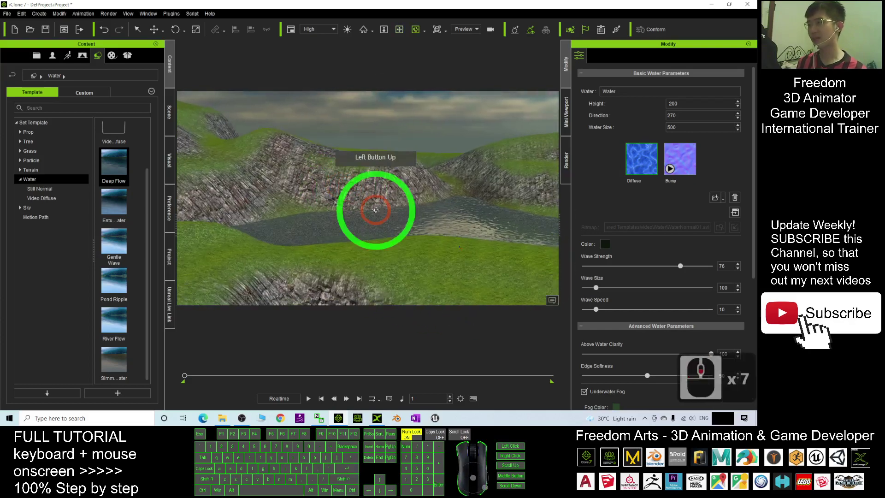
key(x)
drag(416, 214, 77, 62)
key(c)
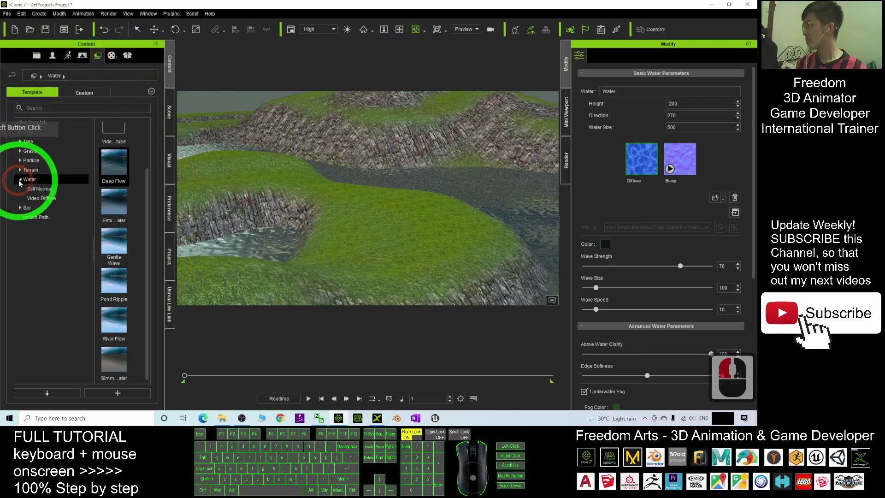
- Place a Bamboo plant from the Grass templates on the grassy riverbank and deselect it
double_click(21, 152)
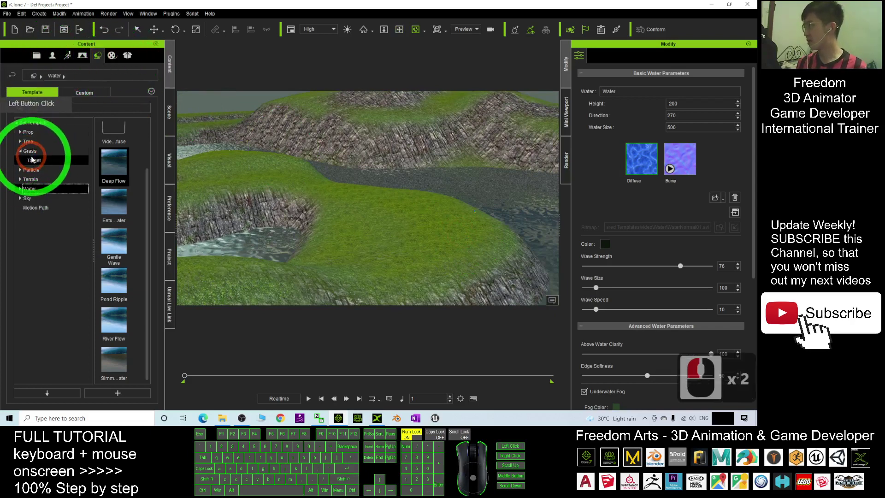
click(31, 151)
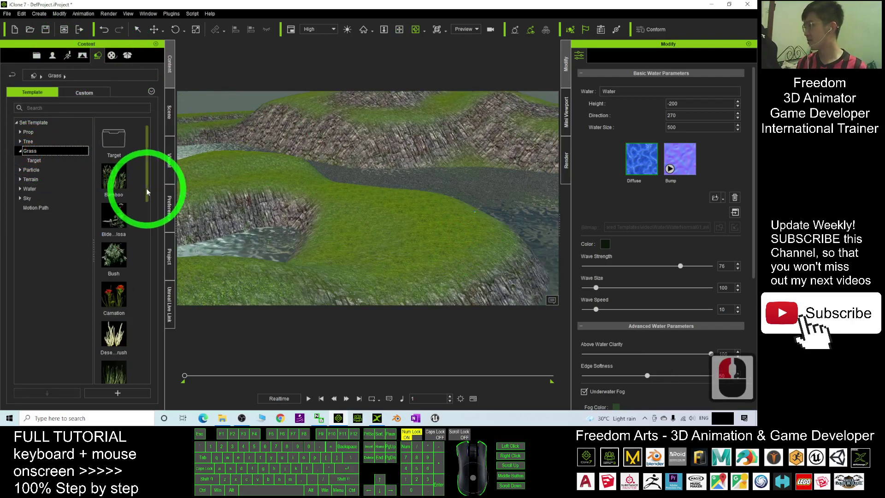
drag(146, 184, 418, 237)
scroll(418, 237, up, 20)
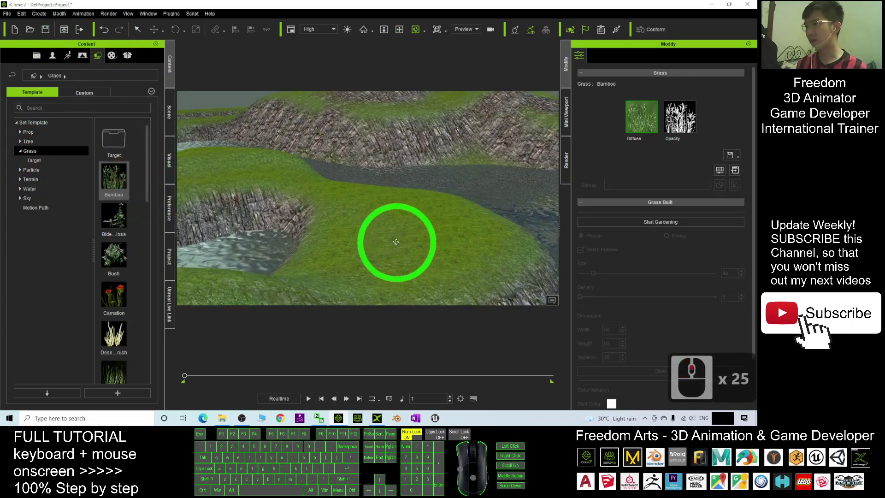
double_click(393, 239)
scroll(392, 245, up, 20)
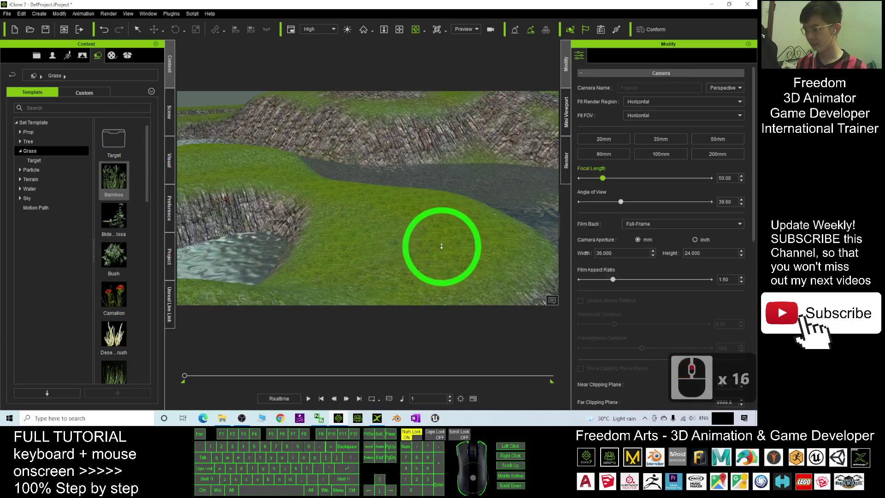
- Place a Carnation plant and a second Bamboo plant apart from each other on the grass facing the river
drag(388, 246, 495, 129)
shift+scroll(491, 129, down, 20)
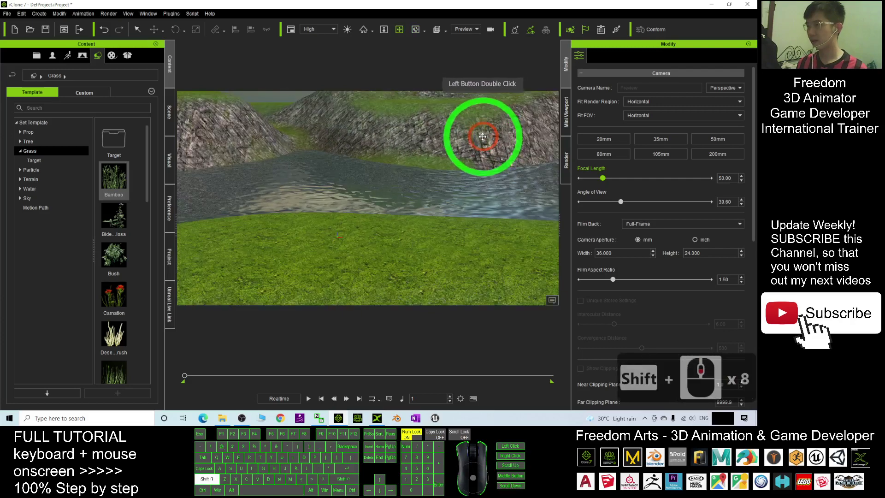
shift+scroll(350, 231, down, 16)
shift+scroll(349, 232, down, 5)
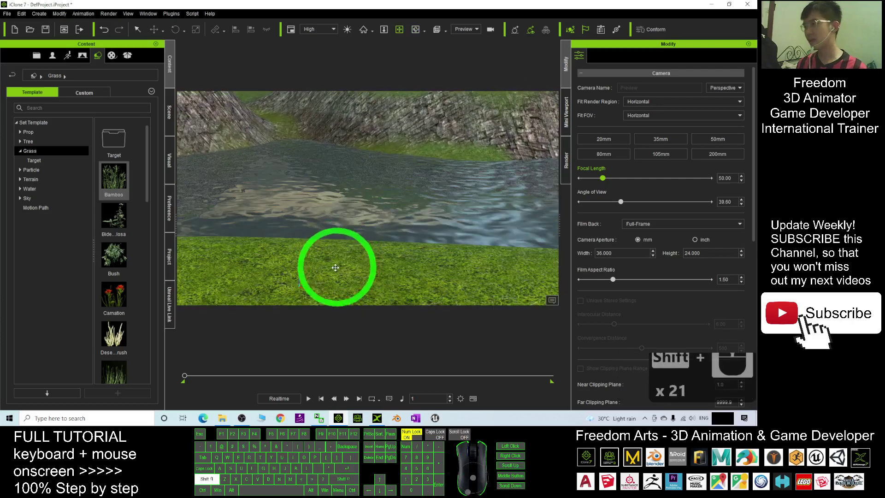
drag(350, 231, 167, 253)
drag(114, 295, 321, 224)
drag(114, 186, 465, 240)
scroll(402, 214, down, 2)
scroll(402, 214, down, 3)
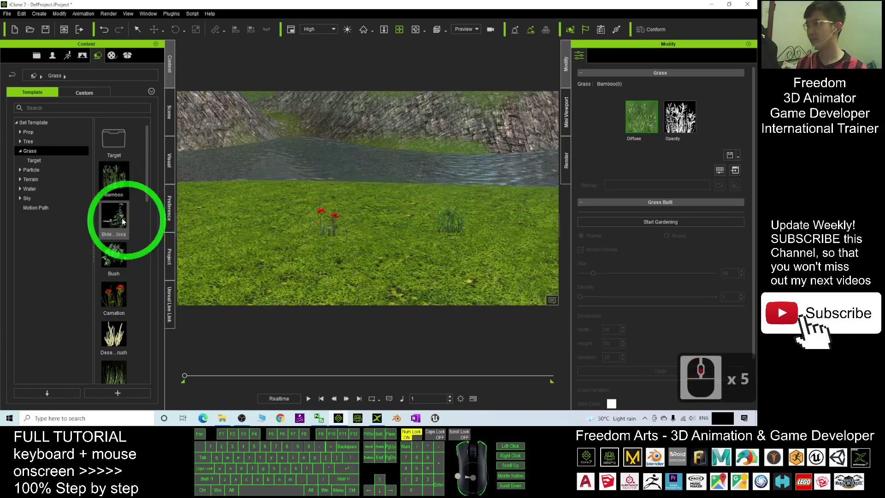
- Place a Bidens pilosa plant on the riverbank and scatter more of them around the carnation with gardening mode
drag(115, 222, 401, 238)
click(325, 241)
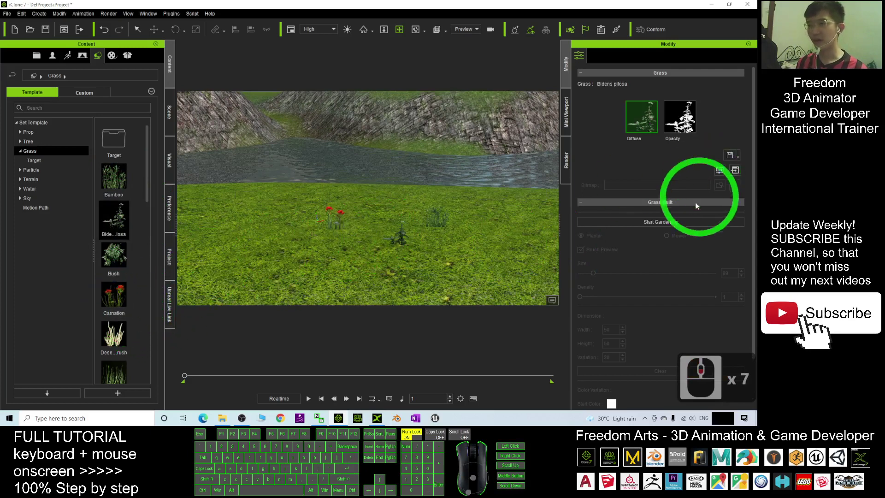
click(655, 223)
click(357, 225)
click(258, 251)
click(243, 230)
click(289, 206)
click(255, 210)
click(238, 199)
click(252, 235)
click(341, 244)
click(369, 242)
click(482, 242)
double_click(480, 240)
key(Escape)
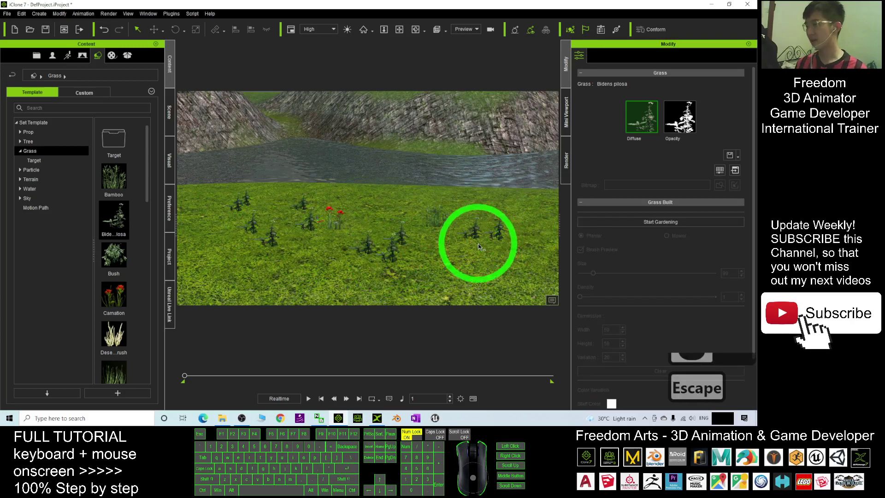
- Place another Carnation in the foreground and plant more carnations across the riverbank with gardening mode
double_click(330, 214)
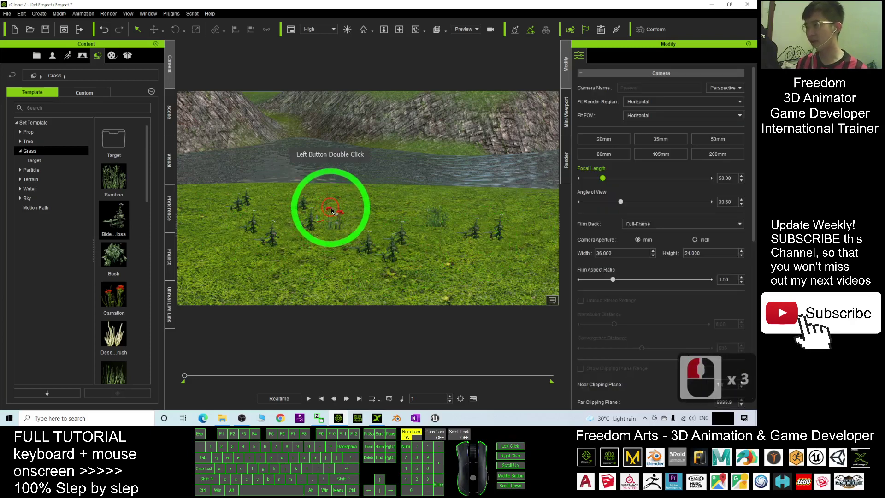
drag(115, 294, 322, 277)
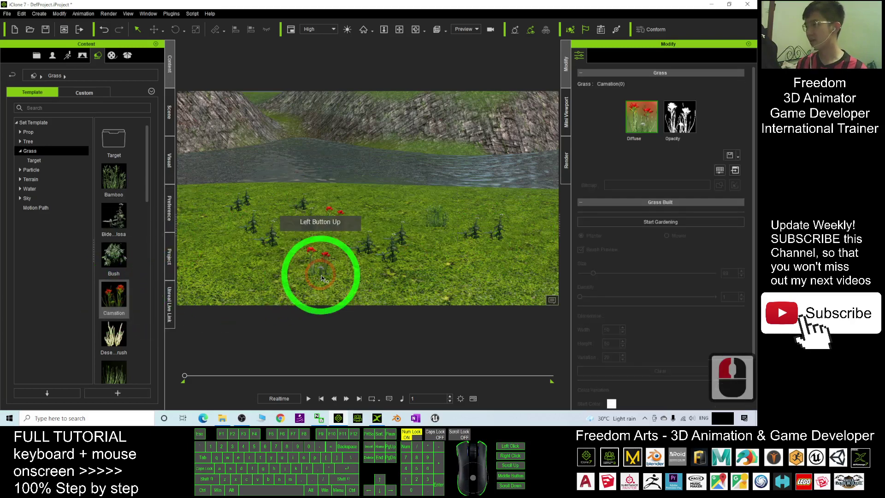
click(645, 225)
click(395, 219)
click(432, 235)
click(417, 247)
click(522, 259)
click(506, 230)
click(476, 229)
click(458, 226)
click(424, 224)
click(386, 226)
click(358, 228)
click(318, 241)
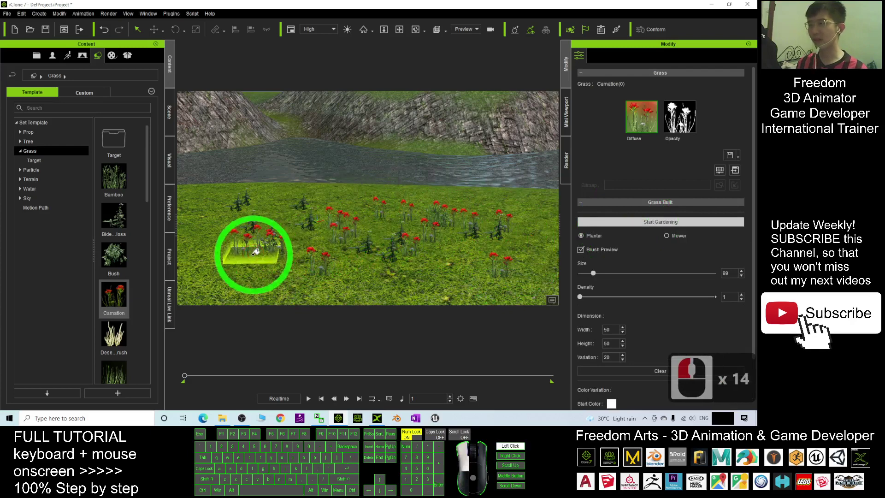
- Reduce the planting brush size to 35, add a few more carnations mid-bank and finish gardening
scroll(346, 226, down, 7)
click(371, 273)
click(346, 261)
click(352, 247)
click(371, 241)
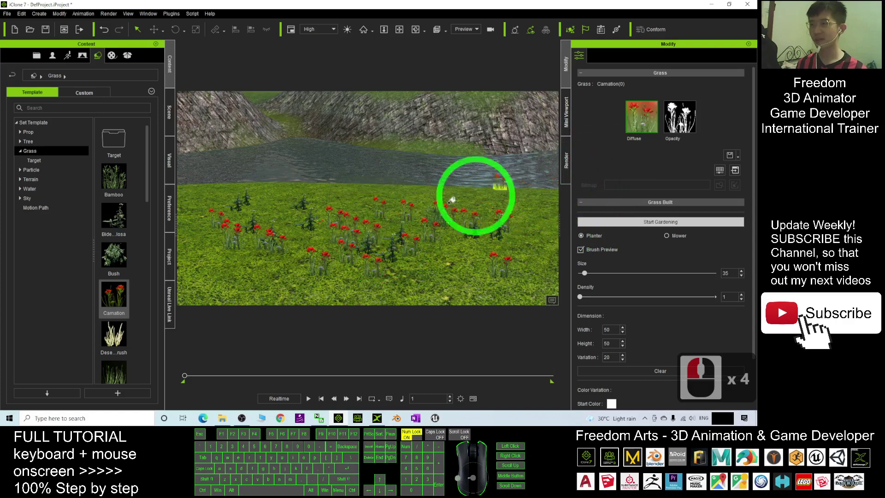
key(Escape)
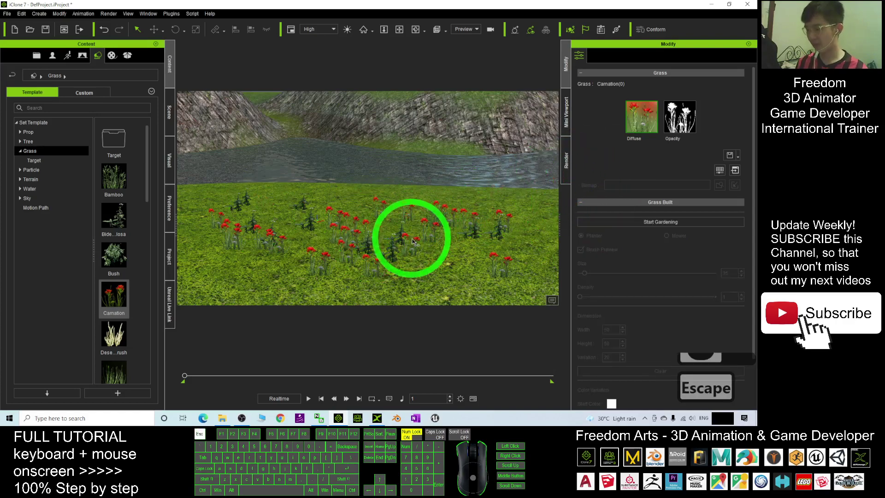
- Open the Broadleaves folder of the Biosphere Collection in the Total Plants tree templates
scroll(387, 228, down, 20)
scroll(389, 228, down, 5)
key(x)
key(c)
drag(365, 227, 343, 237)
key(x)
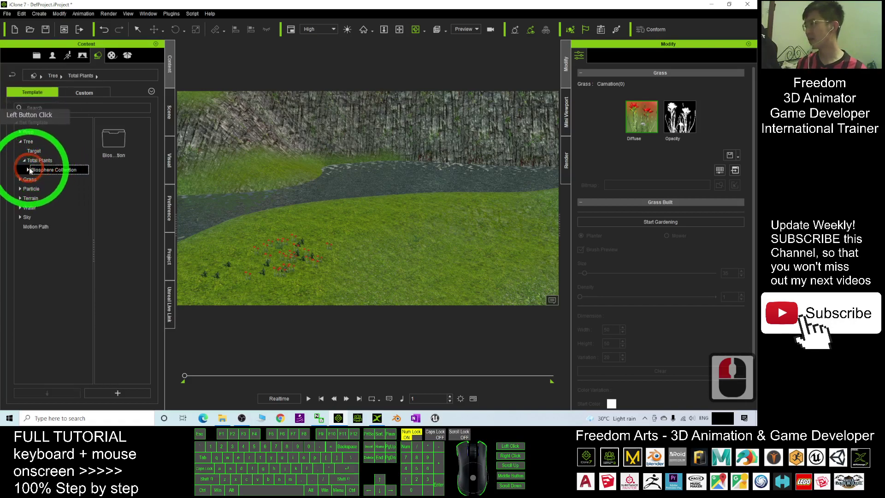
double_click(29, 170)
click(34, 180)
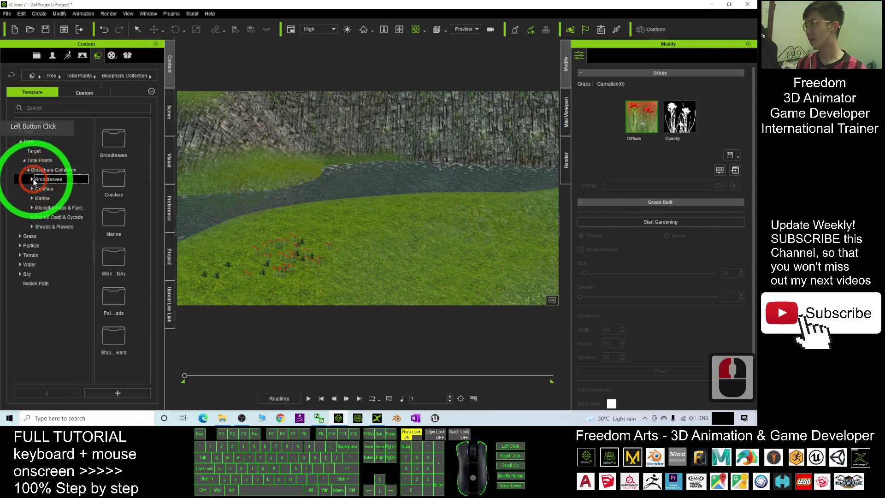
double_click(33, 179)
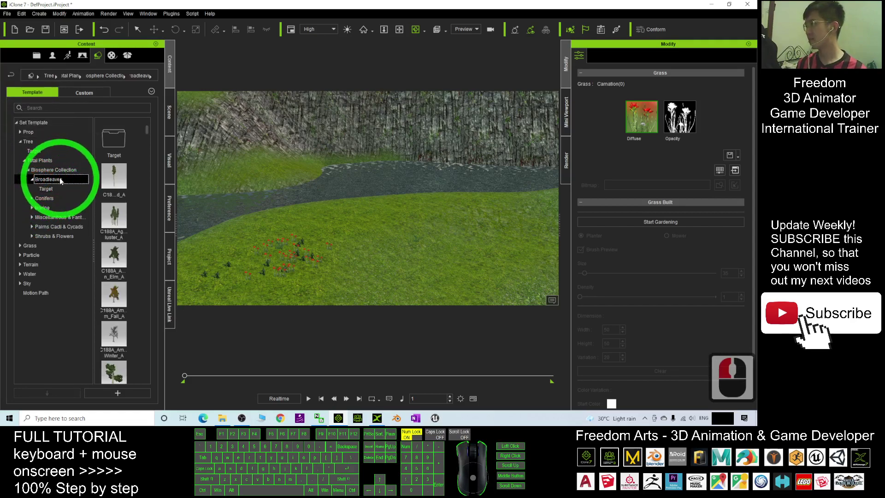
- Place the Agarwood_Cluster A trees on the bank beside the flowers and lower them slightly toward the ground
drag(135, 212, 426, 229)
scroll(444, 226, down, 20)
key(x)
key(c)
scroll(426, 228, up, 9)
scroll(454, 225, up, 8)
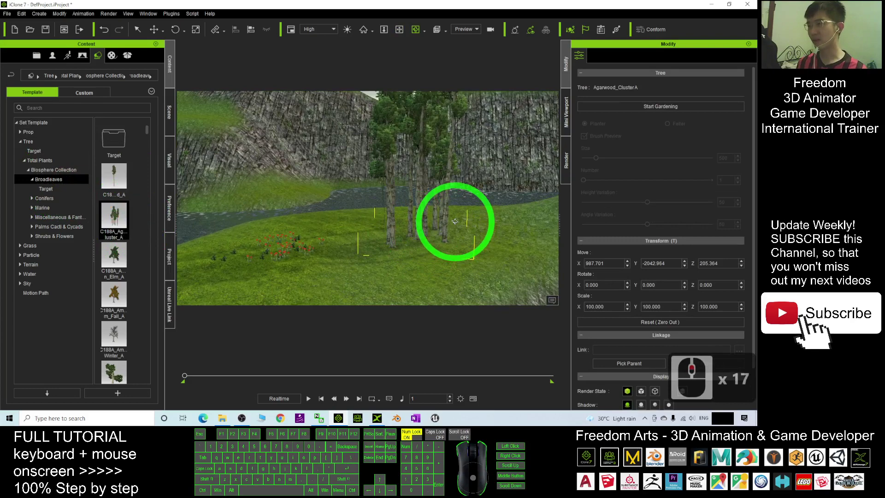
key(w)
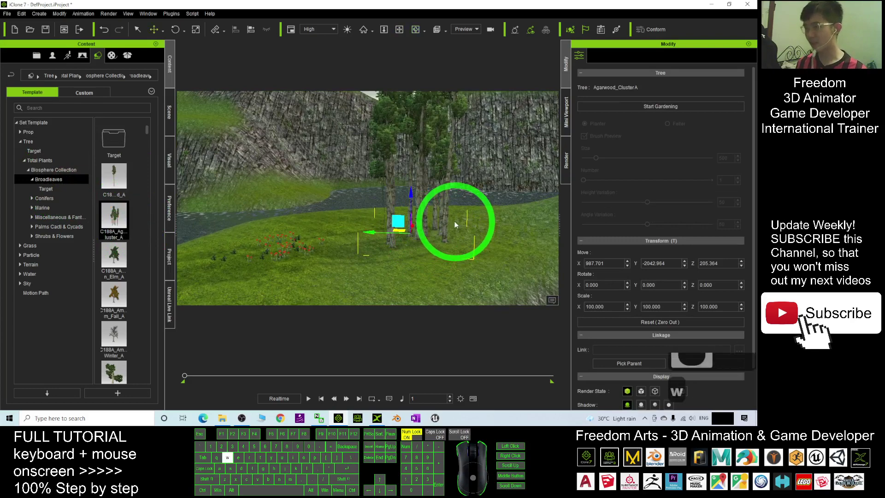
drag(405, 191, 412, 204)
- Place the bare American Elm_Winter A tree on the grassy ridge across from the agarwood cluster
scroll(333, 216, down, 10)
key(x)
drag(349, 235, 386, 226)
key(c)
drag(387, 227, 318, 180)
key(x)
shift+scroll(318, 180, down, 13)
key(c)
drag(397, 177, 395, 224)
scroll(419, 223, up, 8)
- Place the American elm fall tree and the American Sycamore_Spring A tree on opposite sides of the bare elm
drag(108, 253, 109, 253)
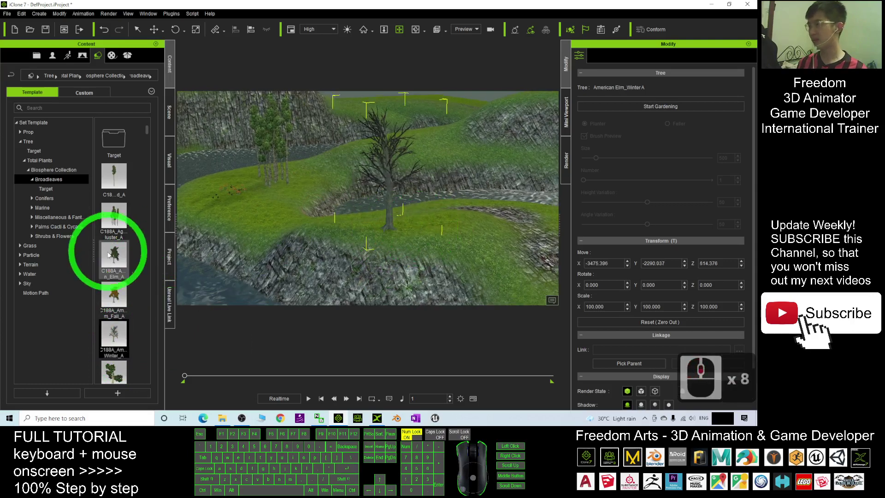
drag(125, 291, 467, 224)
drag(122, 376, 298, 222)
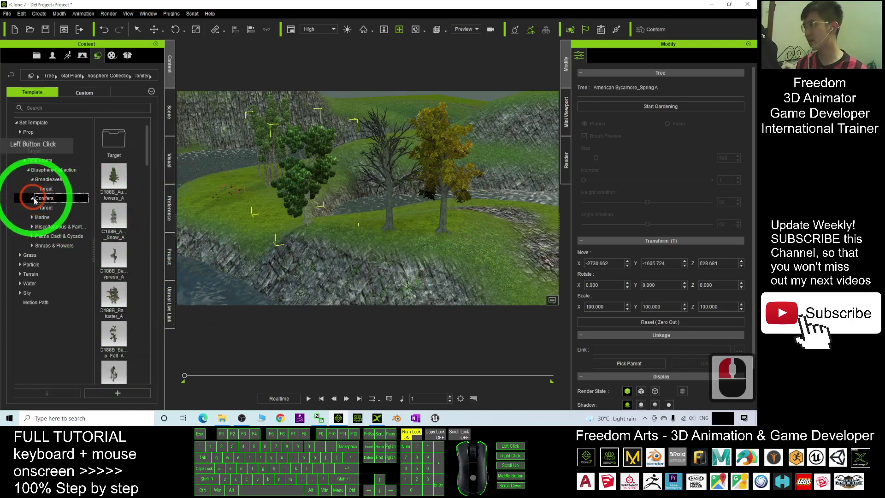
- Place the Austrian Pine_Flowers A tree on the ridge, on the open ground beside the American elm fall tree
double_click(112, 181)
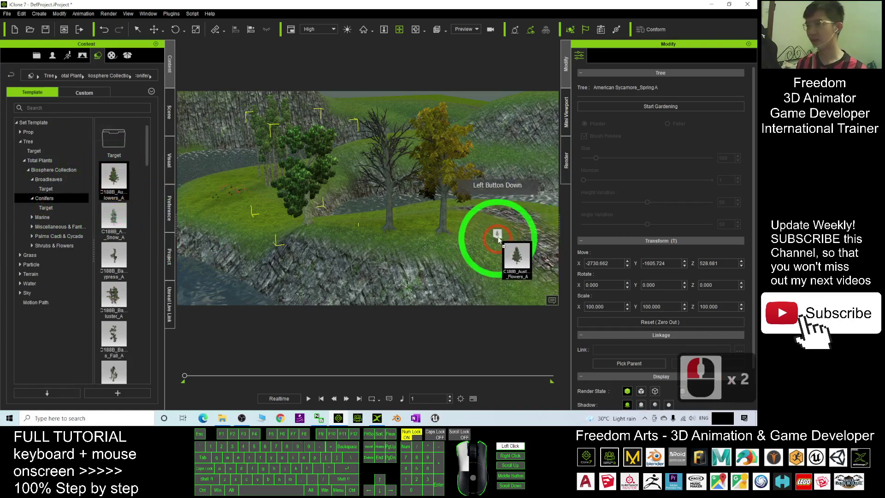
drag(498, 241, 497, 238)
scroll(474, 242, down, 12)
key(x)
key(c)
drag(312, 249, 336, 237)
shift+scroll(387, 267, down, 5)
shift+scroll(399, 235, up, 8)
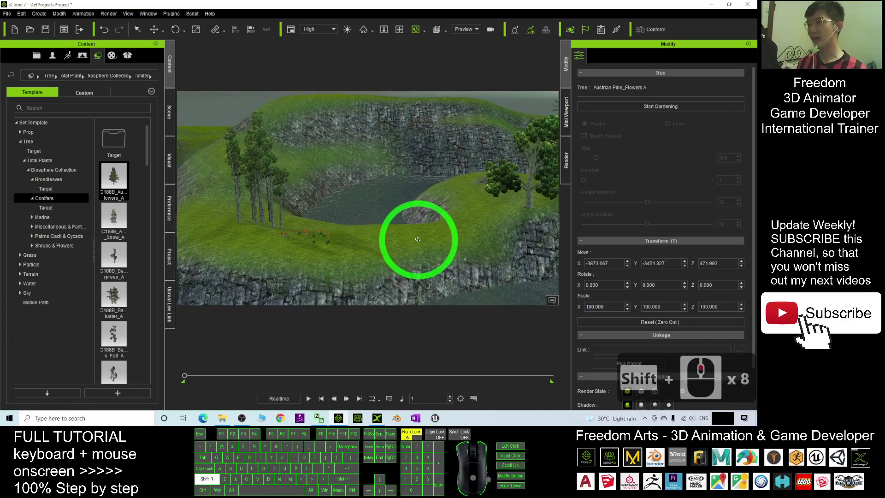
shift+scroll(418, 239, up, 3)
drag(395, 249, 341, 249)
- Place the Banana Tree_Cluster A from the Palms, Cacti & Cycads folder beside the red flowers and lower it to about Z 249
click(69, 226)
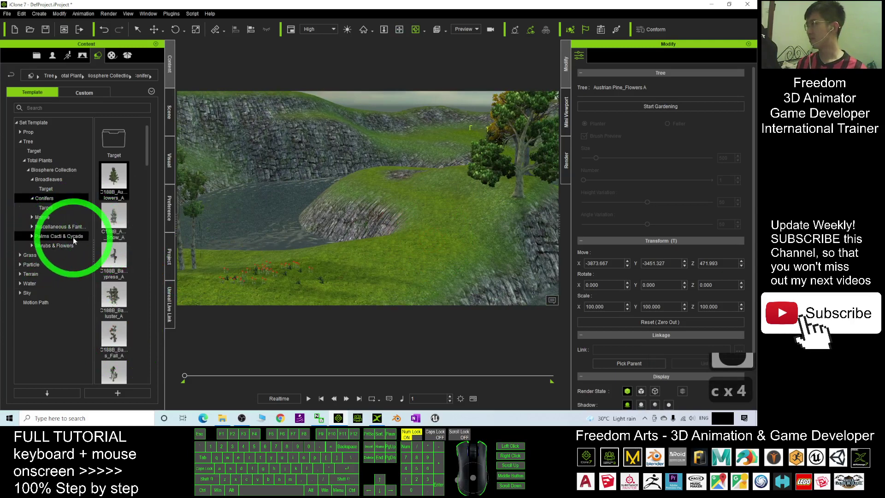
drag(112, 218, 316, 231)
key(x)
key(c)
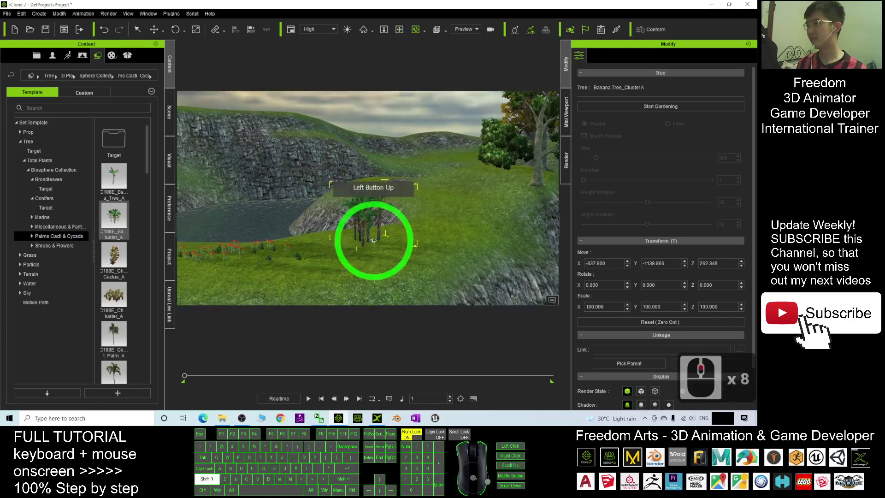
shift+scroll(316, 235, up, 4)
key(w)
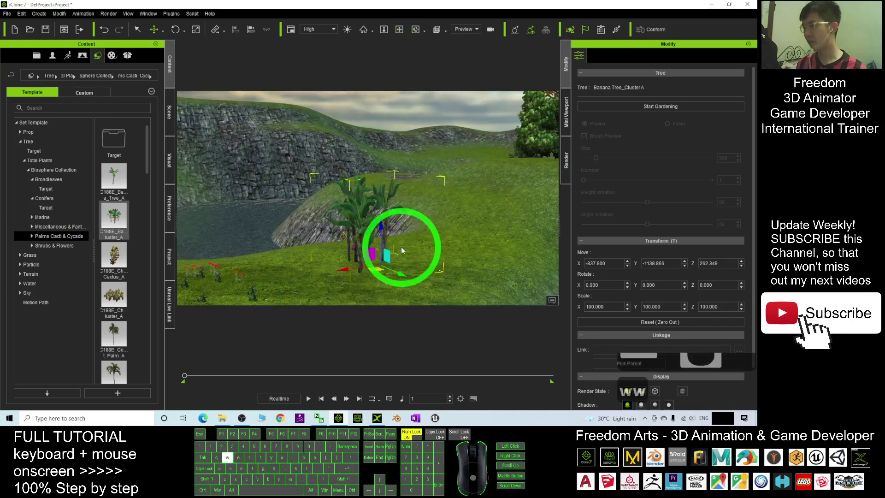
drag(381, 228, 431, 249)
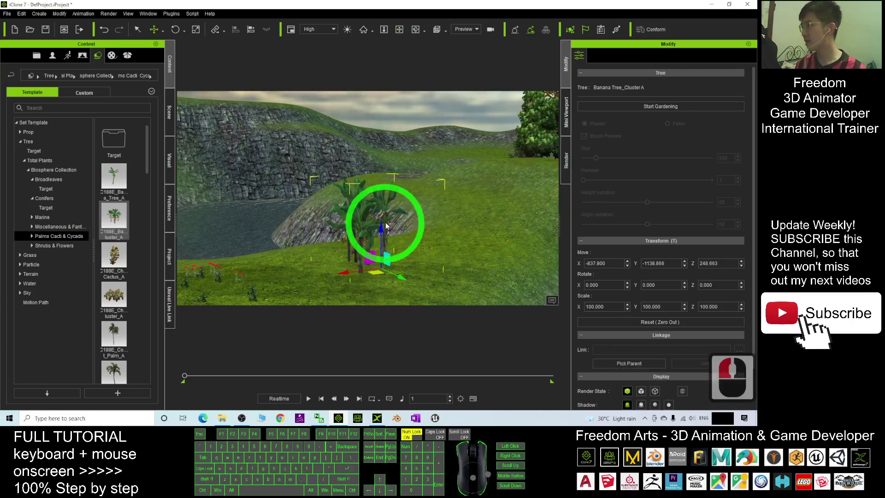
- Place the Fan_Palm_Cluster_A on the grass behind the banana trees
scroll(121, 251, down, 5)
drag(132, 251, 437, 197)
scroll(511, 226, down, 3)
shift+scroll(507, 225, down, 8)
key(w)
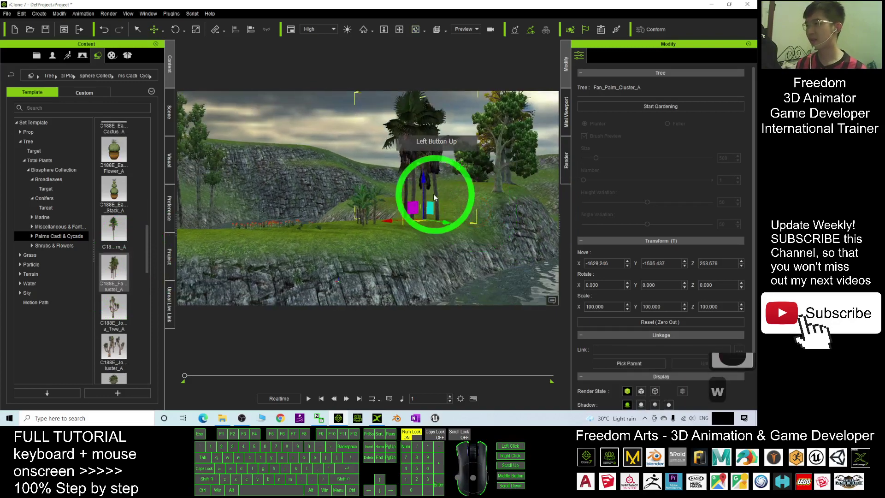
key(c)
- Try placing the Easter Lily Cactus_Stack A on the grass near the red flowers, and delete it
drag(359, 205, 323, 219)
key(c)
key(x)
key(c)
key(x)
key(c)
key(c)
key(x)
key(c)
key(c)
key(c)
drag(115, 190, 446, 290)
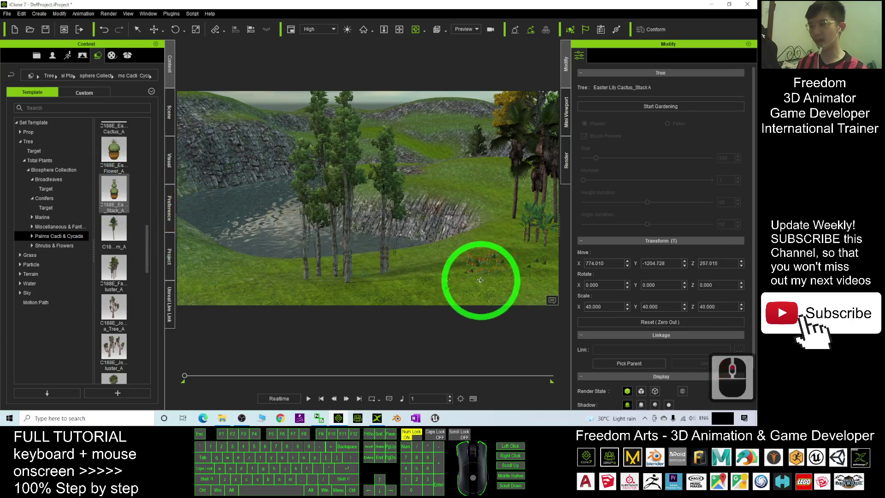
key(Delete)
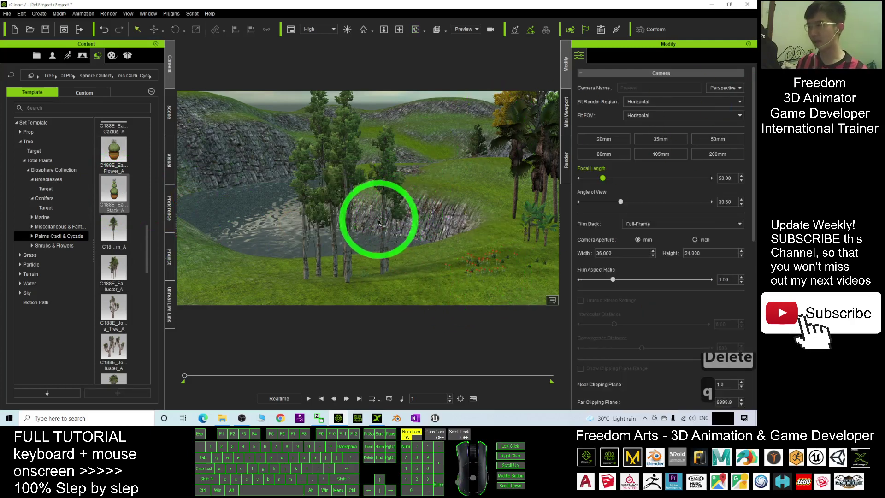
- Move the agarwood cluster away from the flowers to the outer bank at about X 1670 and raise it to about Z 164
double_click(348, 216)
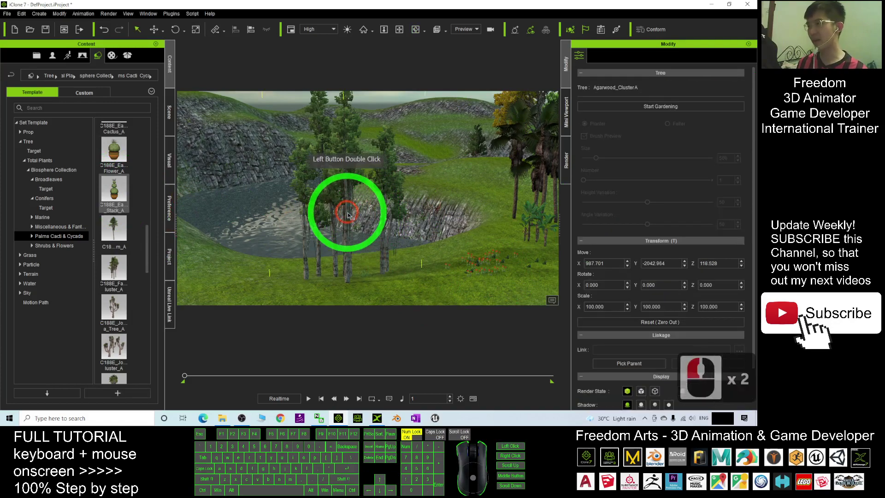
scroll(350, 219, down, 20)
key(w)
drag(354, 278, 250, 277)
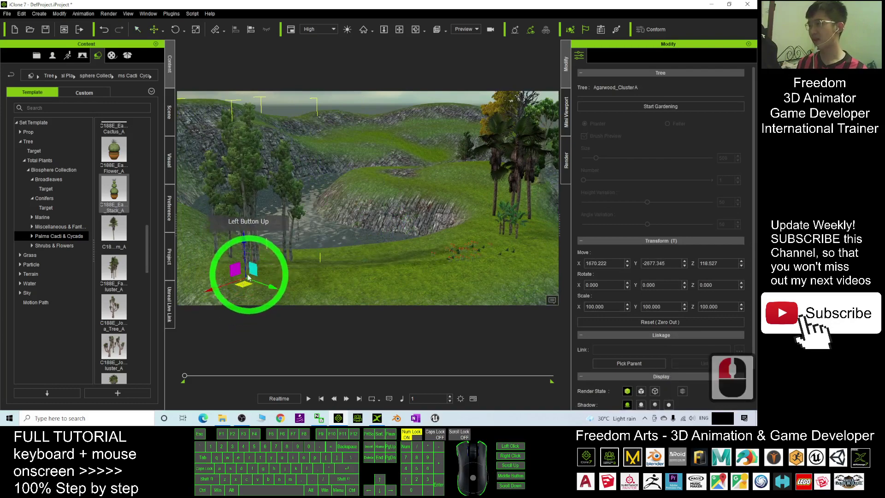
drag(243, 240, 244, 236)
key(x)
drag(410, 276, 482, 271)
key(c)
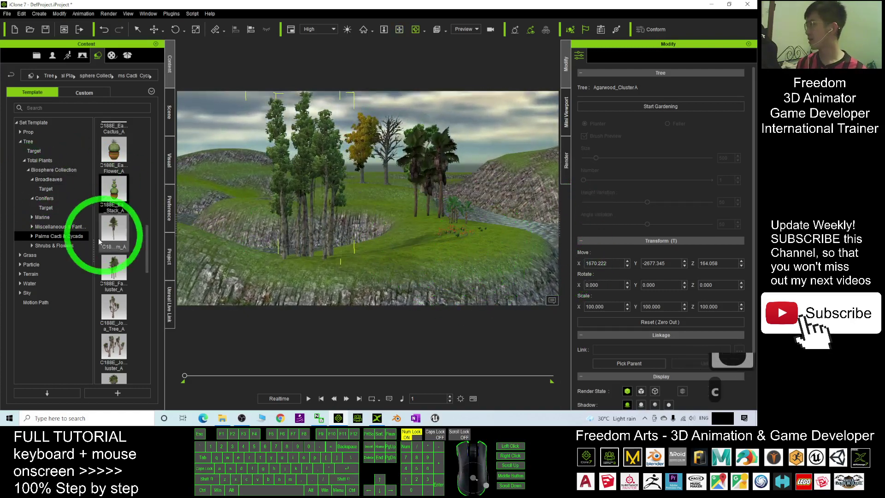
- Open the Buildings folder of the HometownUSA prop templates
click(24, 161)
click(20, 132)
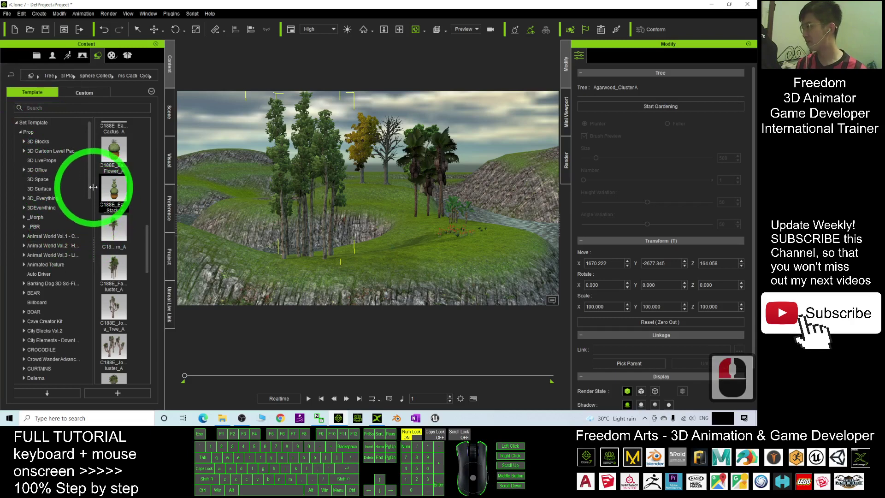
drag(90, 180, 98, 349)
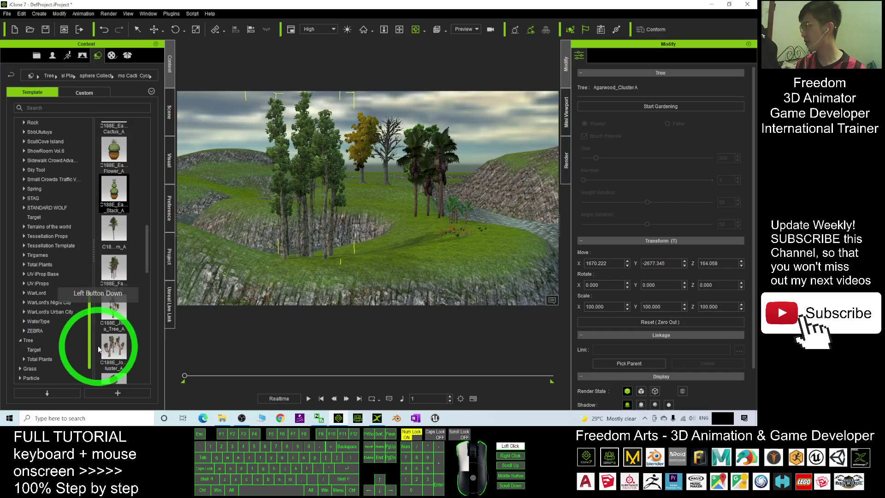
drag(98, 349, 110, 252)
double_click(49, 179)
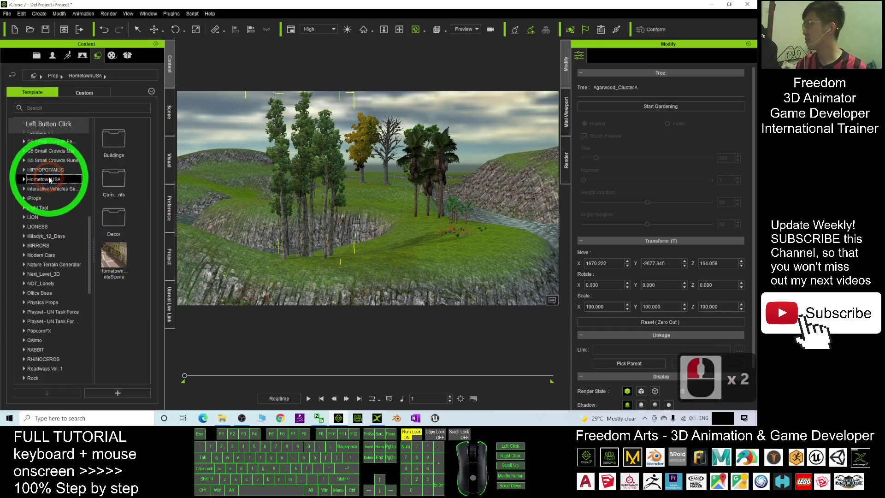
double_click(115, 140)
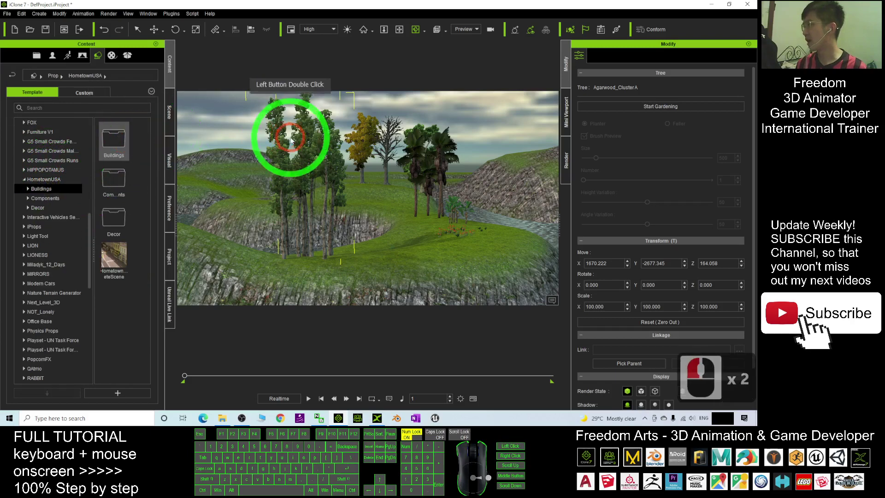
double_click(112, 140)
- Add the BarberShop prop, move it onto the ridge by the elm trees and lower it to about Z 310
drag(114, 219, 212, 250)
scroll(252, 233, down, 11)
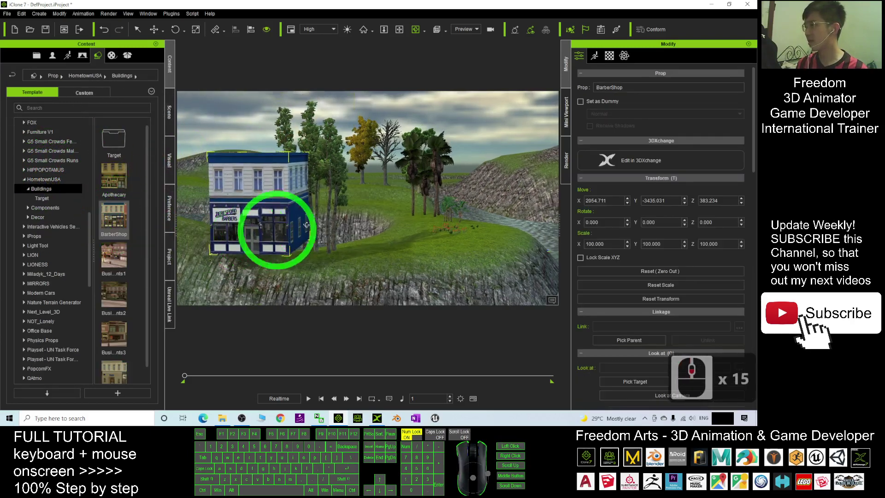
drag(227, 203, 376, 203)
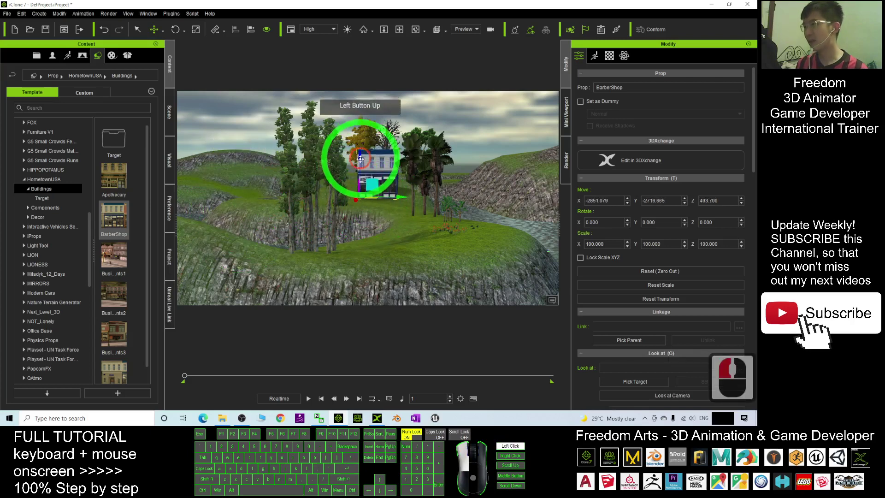
scroll(397, 207, up, 6)
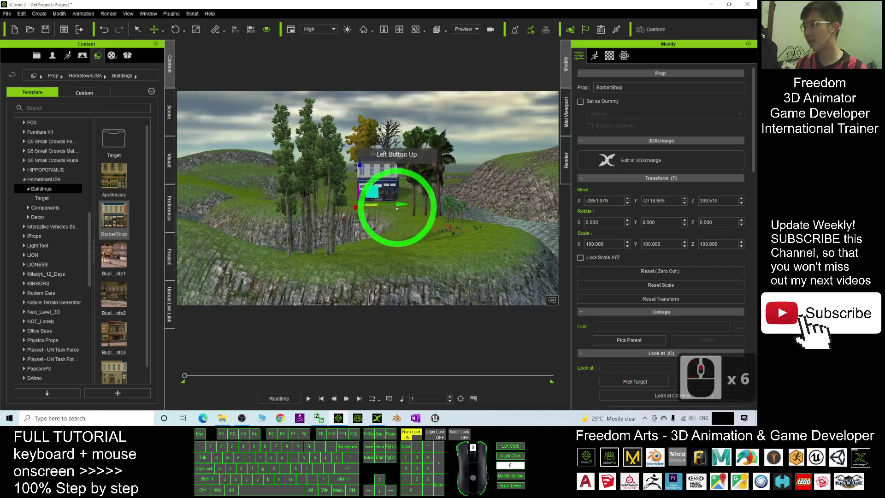
- Shift the barber shop along the ground to about X -2428, Y -2854, in front of the elm trees
key(f)
key(c)
drag(416, 192, 395, 205)
key(w)
scroll(391, 208, down, 12)
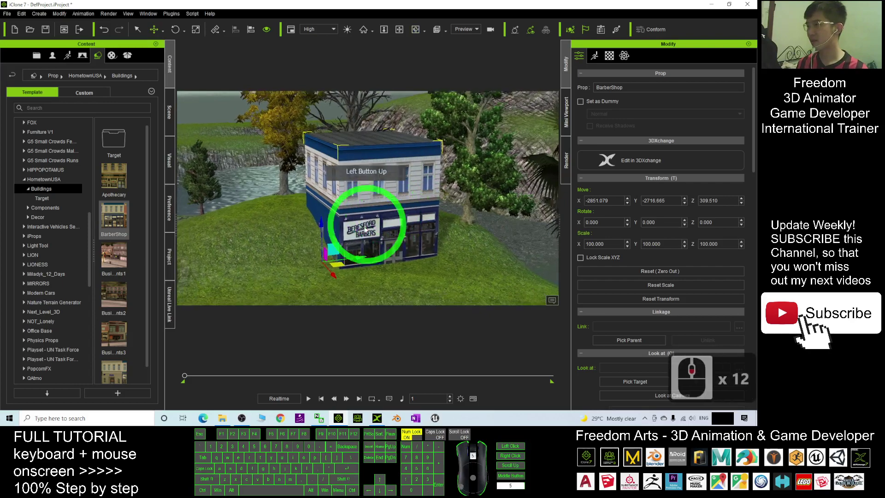
mouse_move(337, 262)
mouse_down()
mouse_move(340, 274)
mouse_move(310, 288)
mouse_move(338, 278)
mouse_up()
key(x)
drag(266, 232, 336, 186)
key(c)
shift+scroll(334, 203, down, 20)
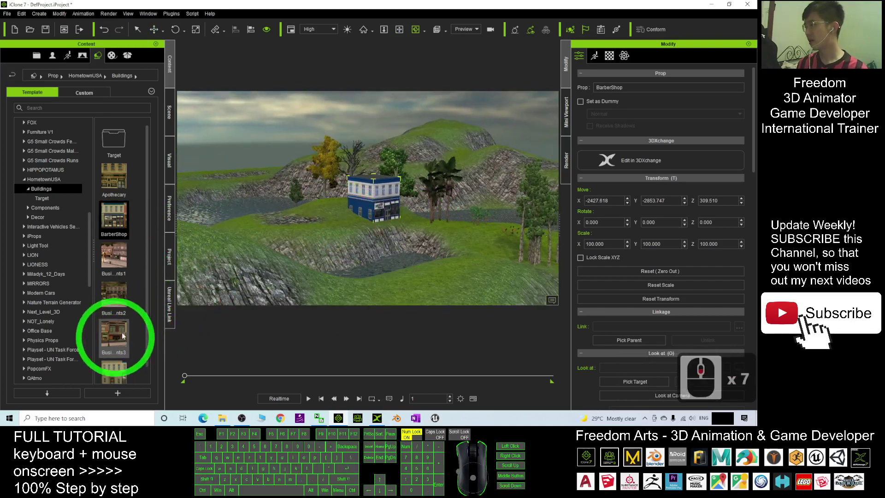
- Add the BusinessFronts3 storefront row to the terrain and scale it uniformly to about 72.2
drag(117, 339, 496, 262)
scroll(477, 259, down, 8)
shift+scroll(475, 259, down, 15)
key(c)
drag(485, 226, 403, 213)
key(e)
key(r)
key(r)
key(r)
key(r)
key(ctrl+z)
scroll(470, 272, down, 13)
scroll(426, 232, up, 20)
scroll(416, 217, down, 4)
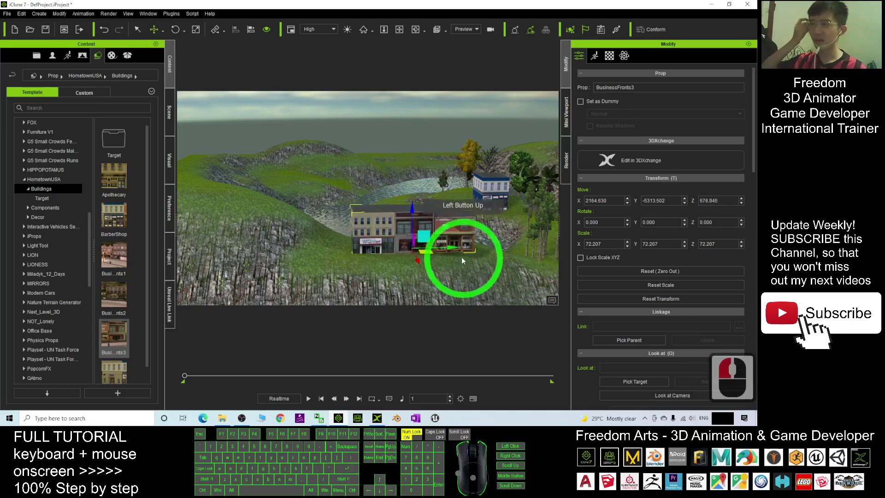
- Move the storefront row up onto the rocky hillside at about Y -8343, Z 1199
drag(454, 249, 231, 199)
scroll(253, 261, down, 20)
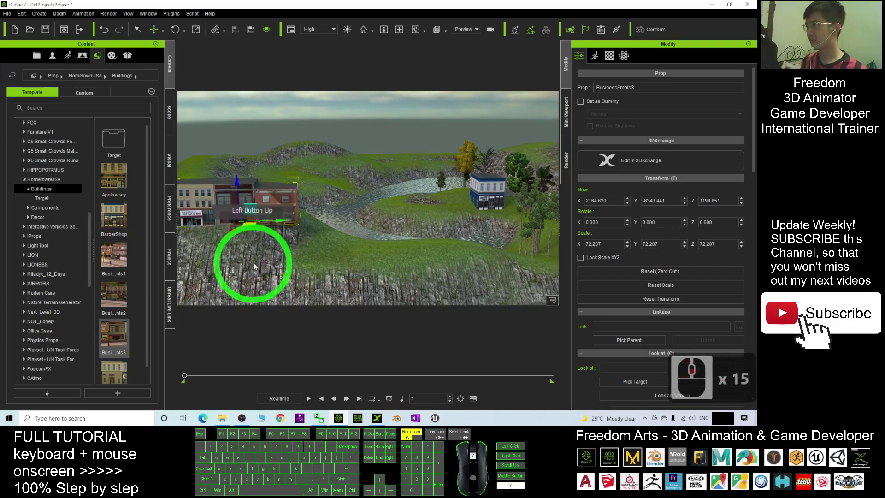
scroll(272, 258, down, 8)
key(c)
drag(278, 257, 252, 246)
key(q)
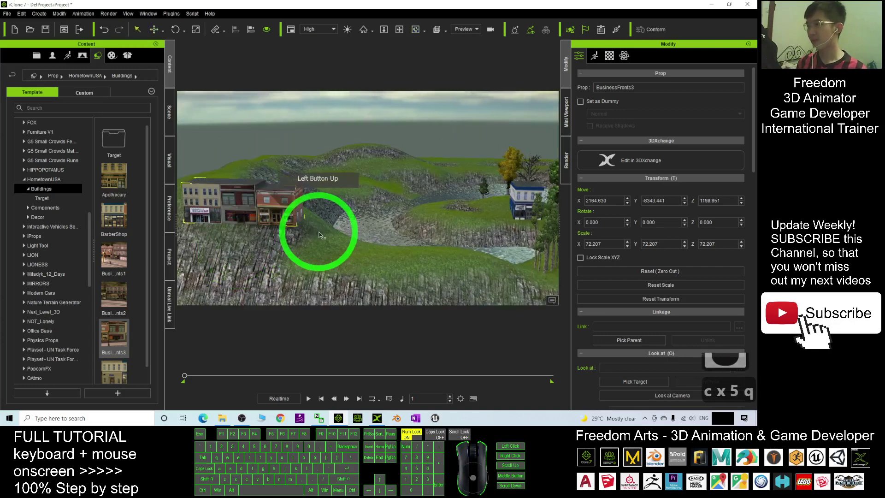
- Try to select a single building within the storefront row
double_click(279, 208)
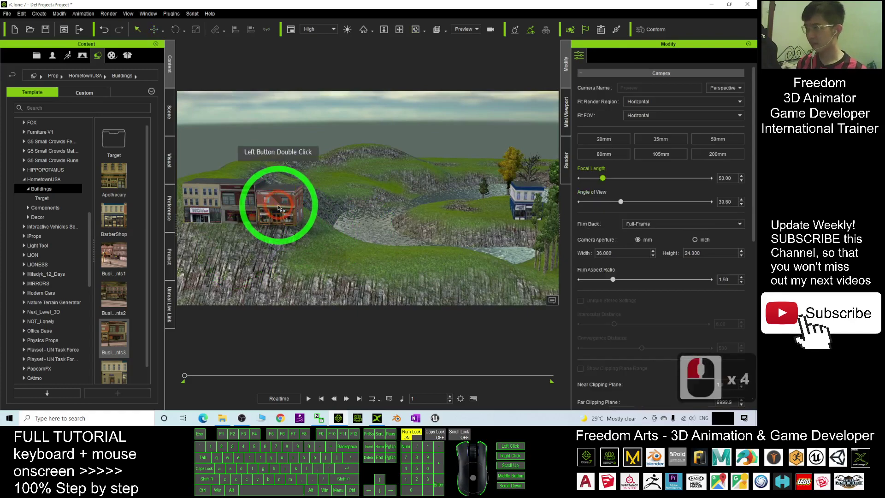
double_click(193, 198)
drag(193, 196, 357, 208)
scroll(322, 196, down, 8)
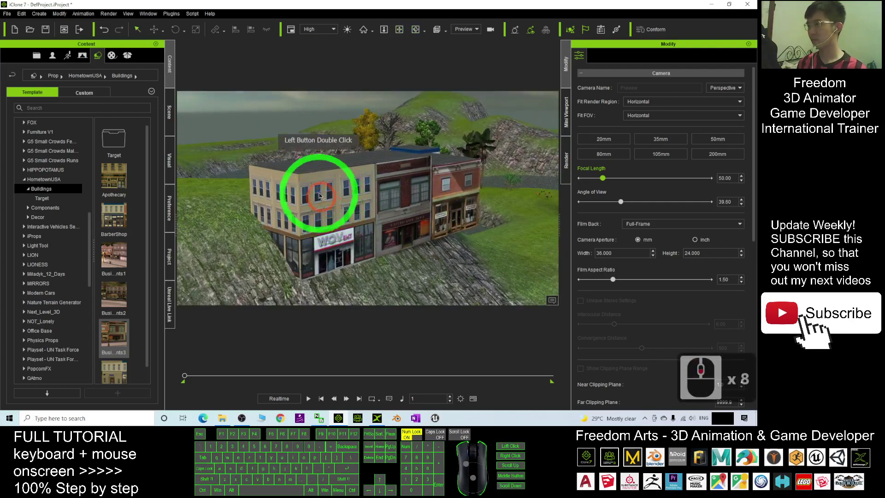
double_click(308, 187)
click(305, 181)
double_click(304, 181)
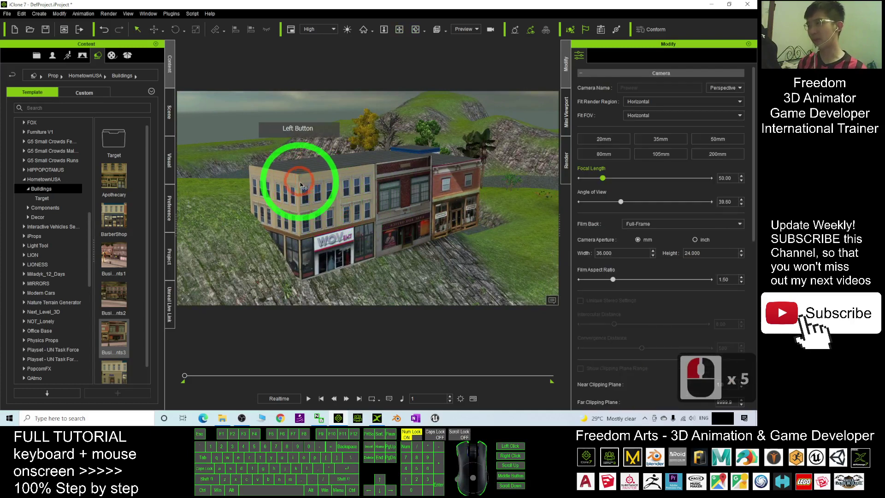
- Select BusinessFronts3 among the scene's props and delete it
click(169, 112)
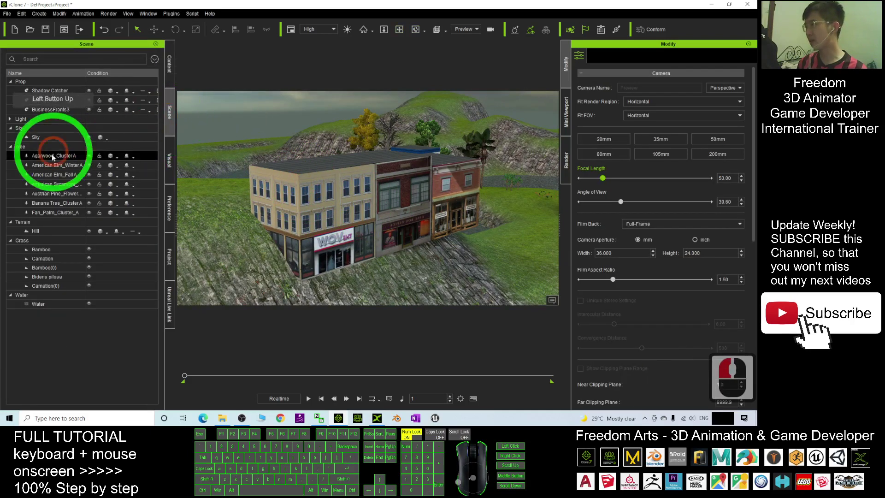
click(46, 111)
click(400, 197)
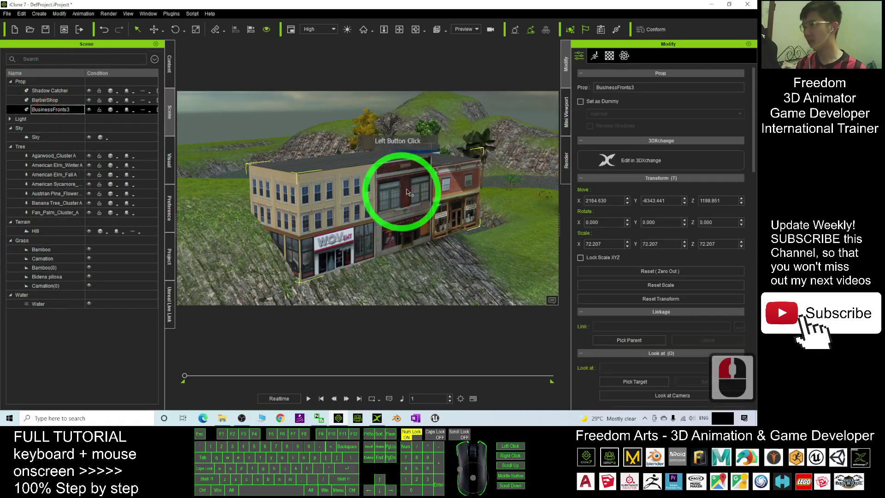
key(Delete)
- Move the barber shop to the grassy ridge behind the palms at about X -2511, Y -4272 and set it down to about Z 364
scroll(406, 191, down, 6)
drag(401, 217, 475, 229)
key(q)
click(534, 234)
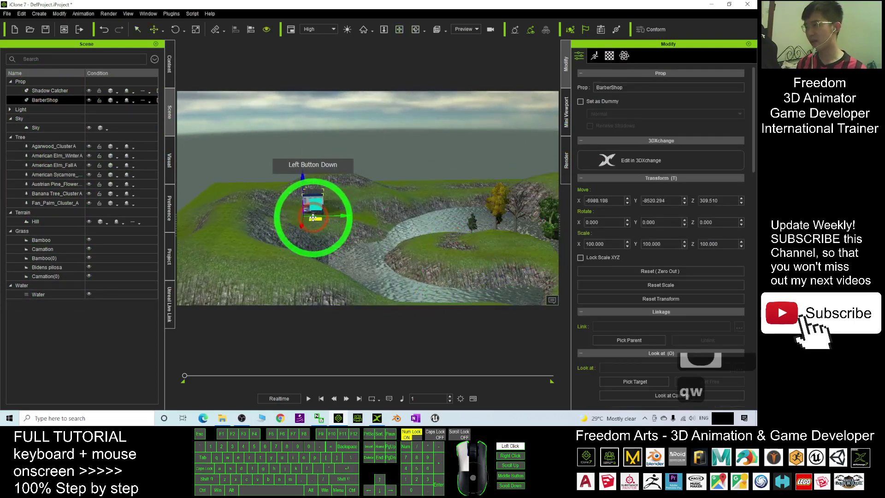
drag(309, 222, 441, 210)
key(c)
scroll(417, 198, up, 9)
scroll(420, 199, up, 8)
key(x)
key(c)
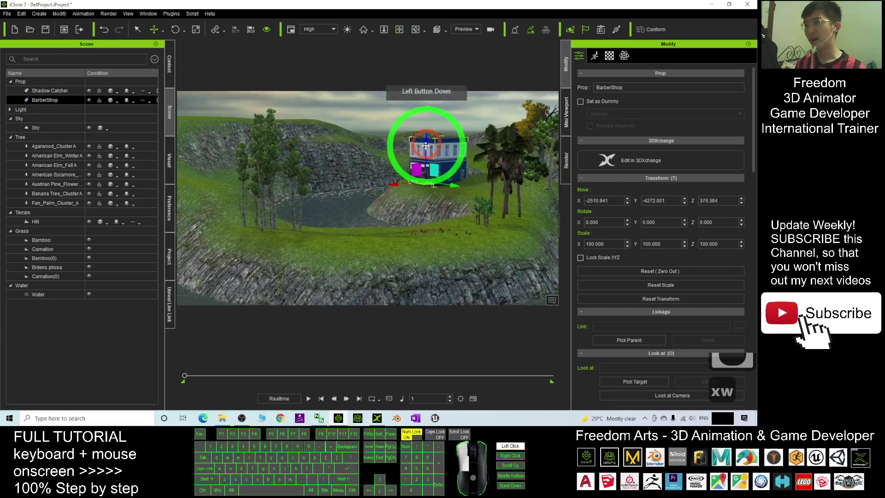
drag(425, 148, 527, 162)
drag(471, 178, 462, 204)
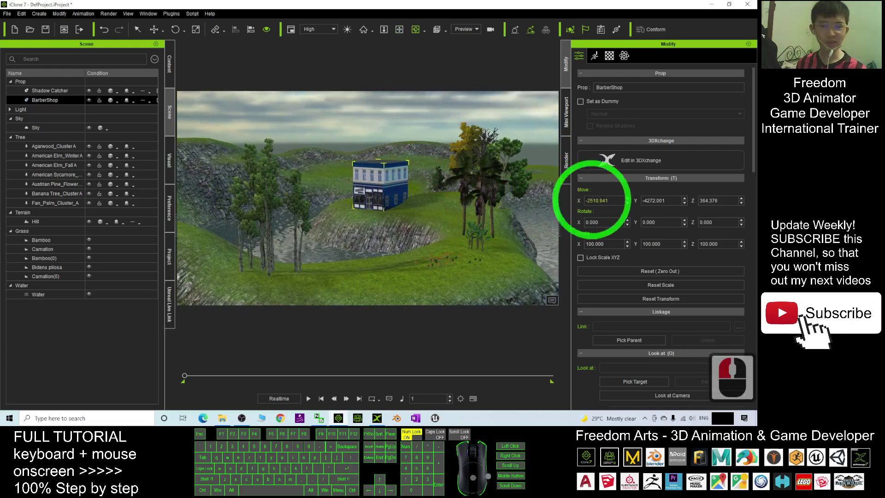